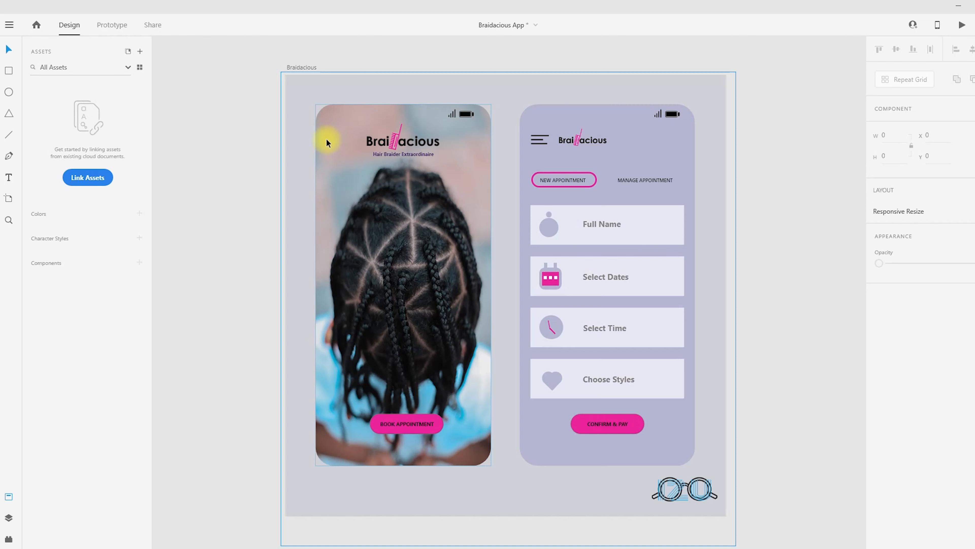
{"action": "left_click", "coordinate": [748, 226]}
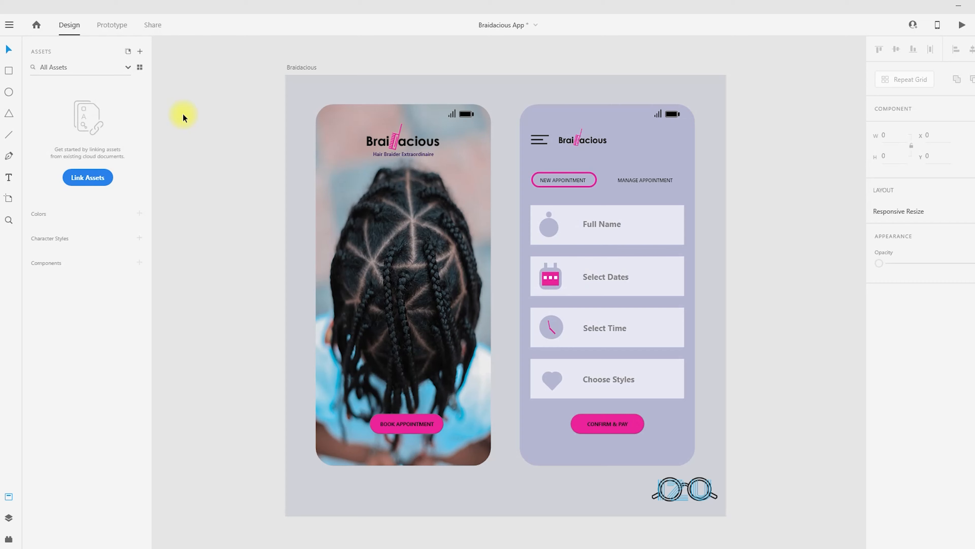
{"action": "left_click", "coordinate": [127, 67]}
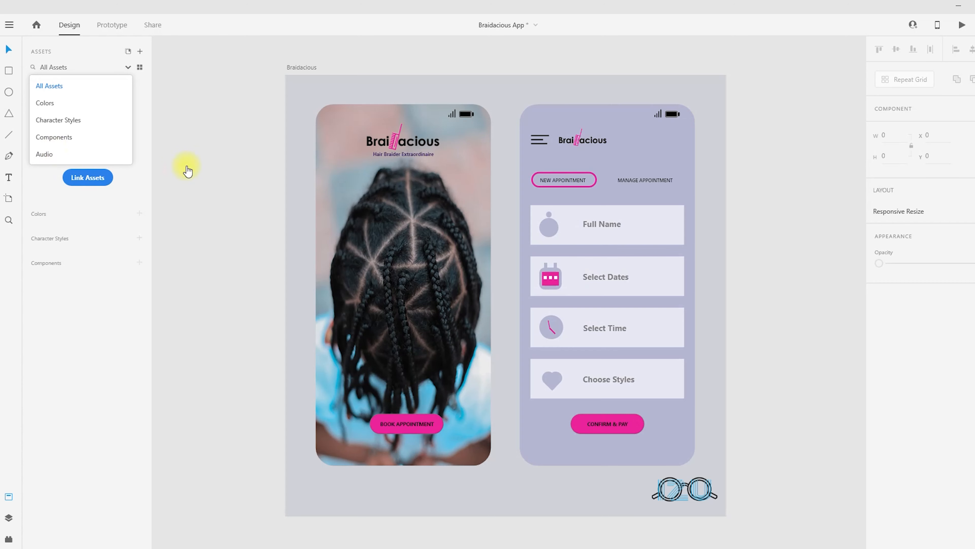
{"action": "left_click", "coordinate": [193, 120]}
{"action": "left_click", "coordinate": [383, 134]}
{"action": "left_click", "coordinate": [751, 169]}
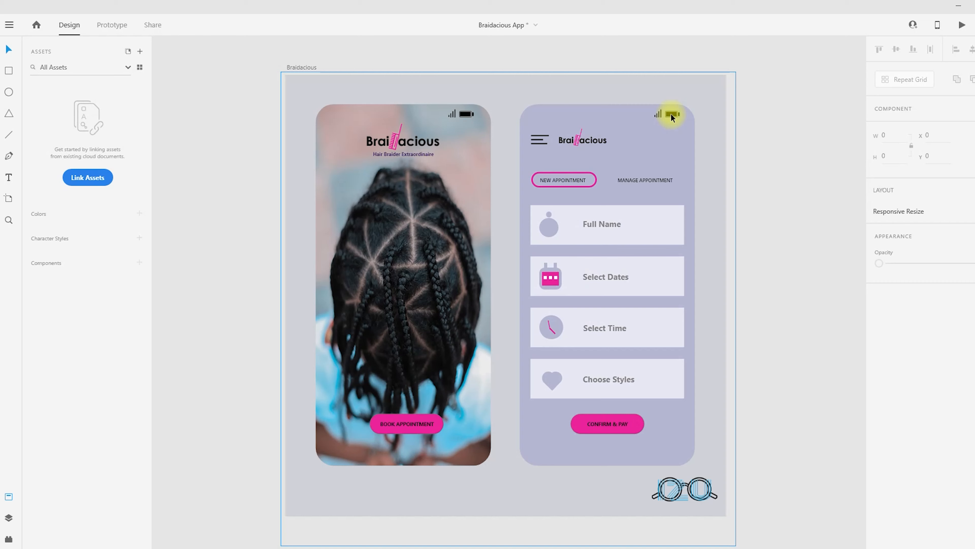
{"action": "right_click", "coordinate": [671, 114]}
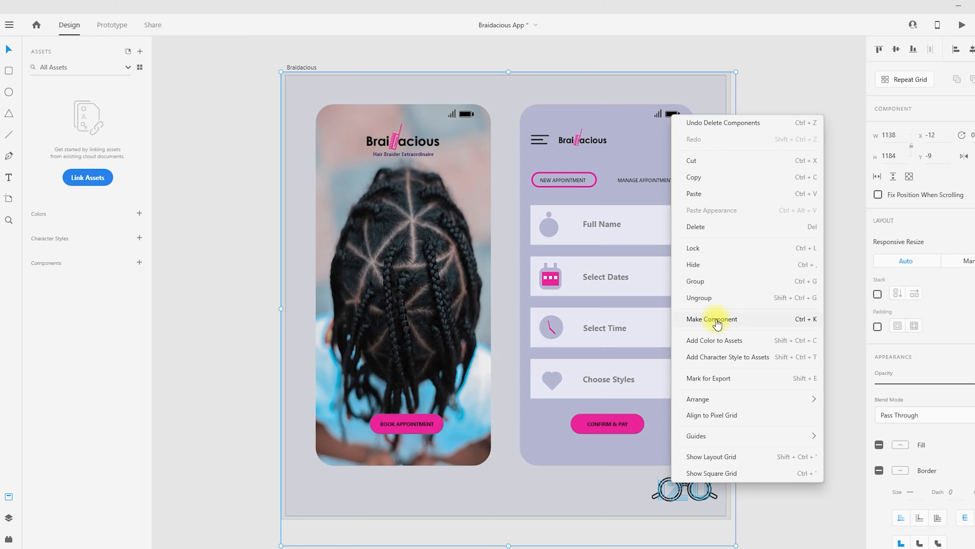
{"action": "left_click", "coordinate": [716, 324]}
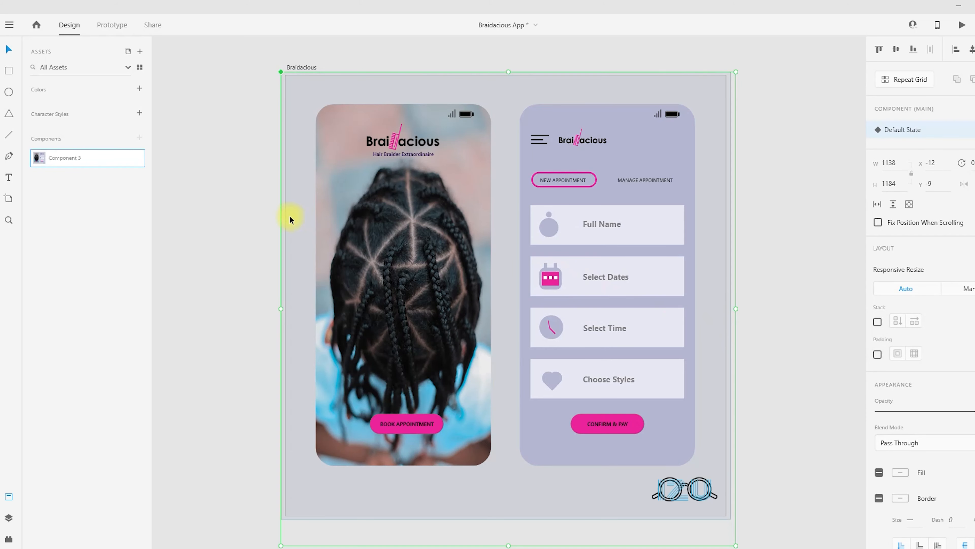
{"action": "key", "text": "ctrl+z"}
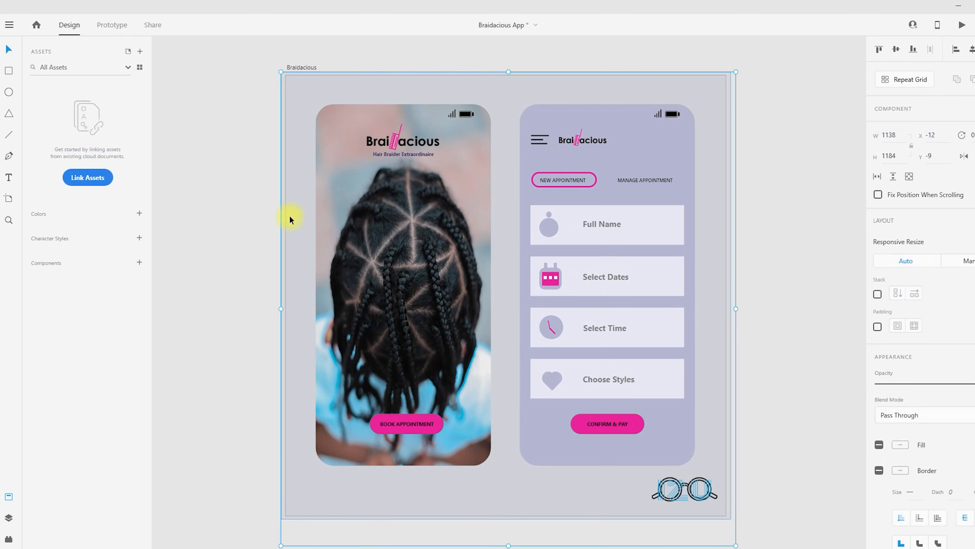
Turn only the battery icon at the top of the appointment form screen into a component.
{"action": "left_click", "coordinate": [671, 115]}
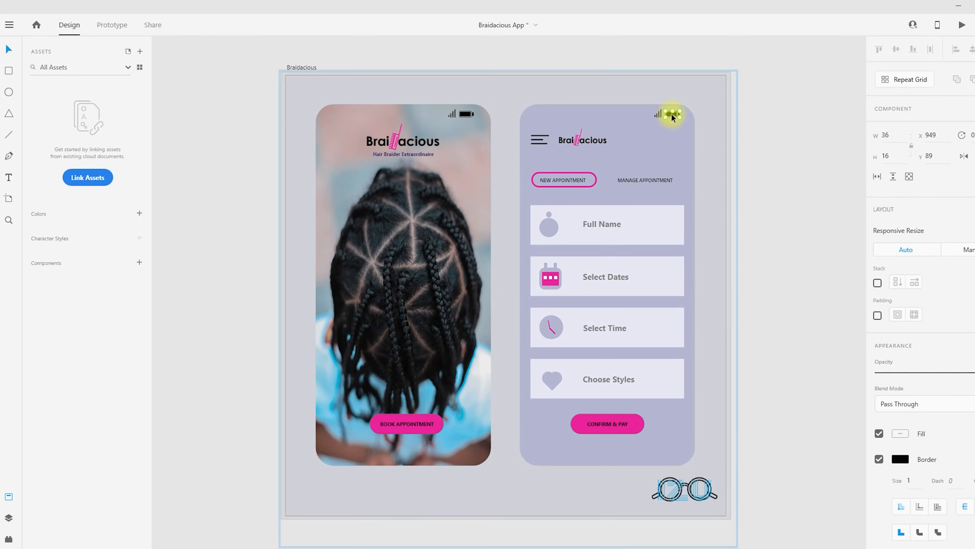
{"action": "right_click", "coordinate": [672, 114]}
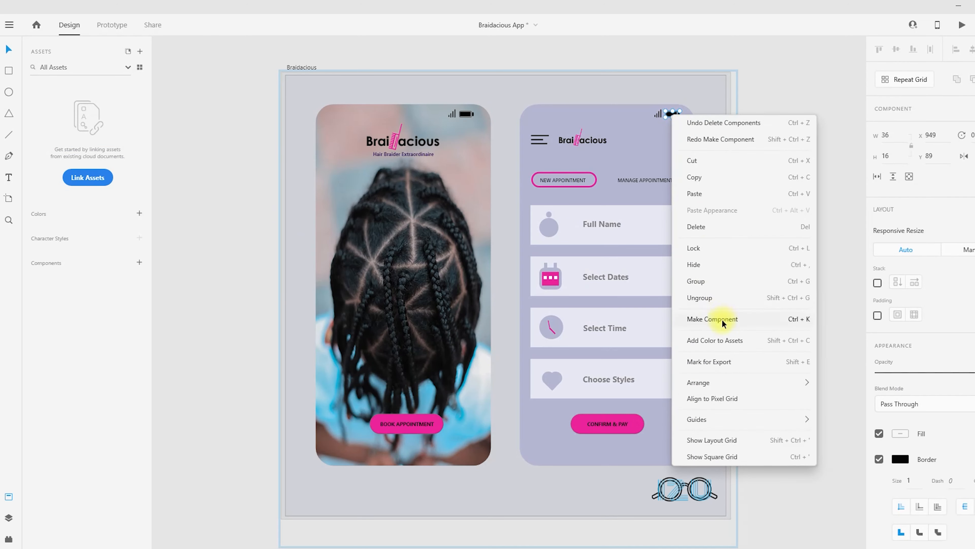
{"action": "left_click", "coordinate": [723, 319]}
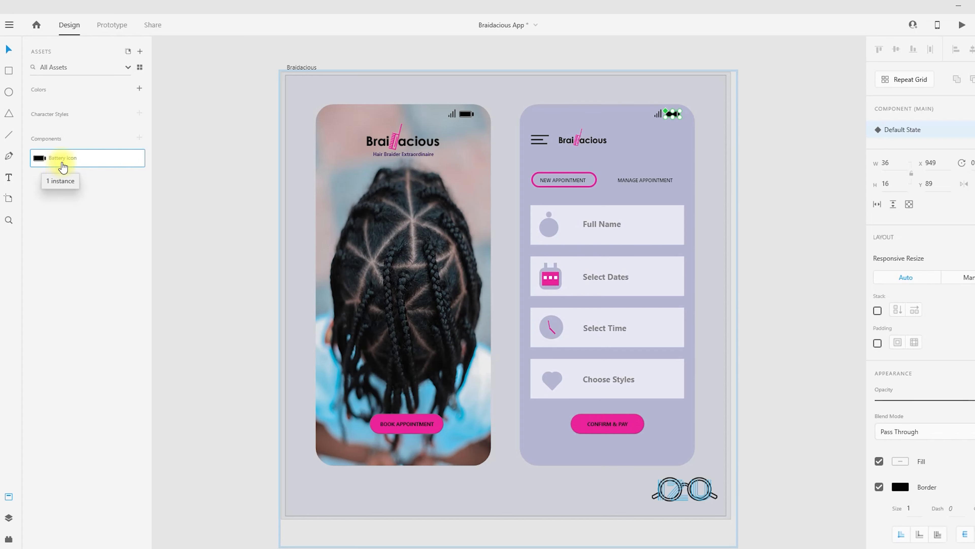
{"action": "left_click", "coordinate": [754, 145]}
Make the signal bars beside the battery on the appointment form screen a component named "Data icon".
{"action": "left_click", "coordinate": [650, 121]}
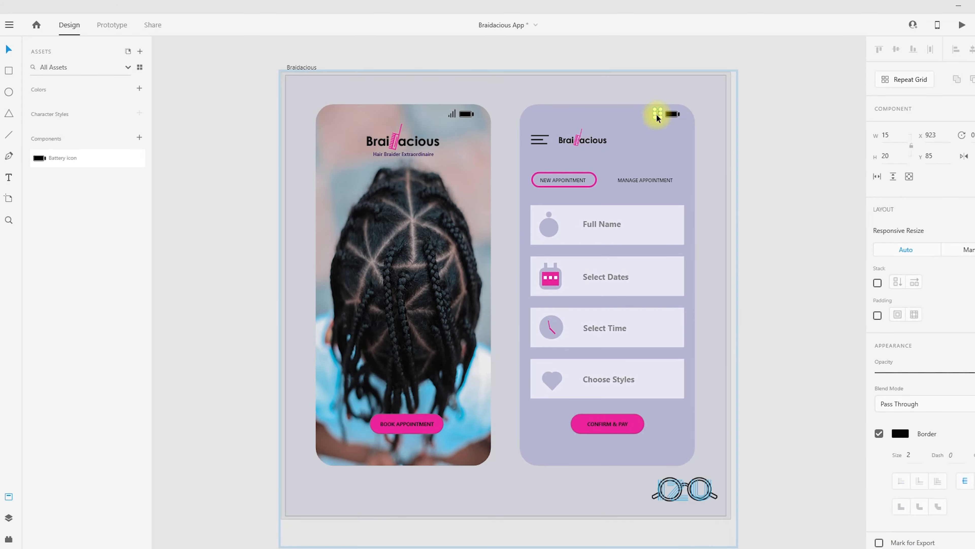
{"action": "right_click", "coordinate": [657, 115]}
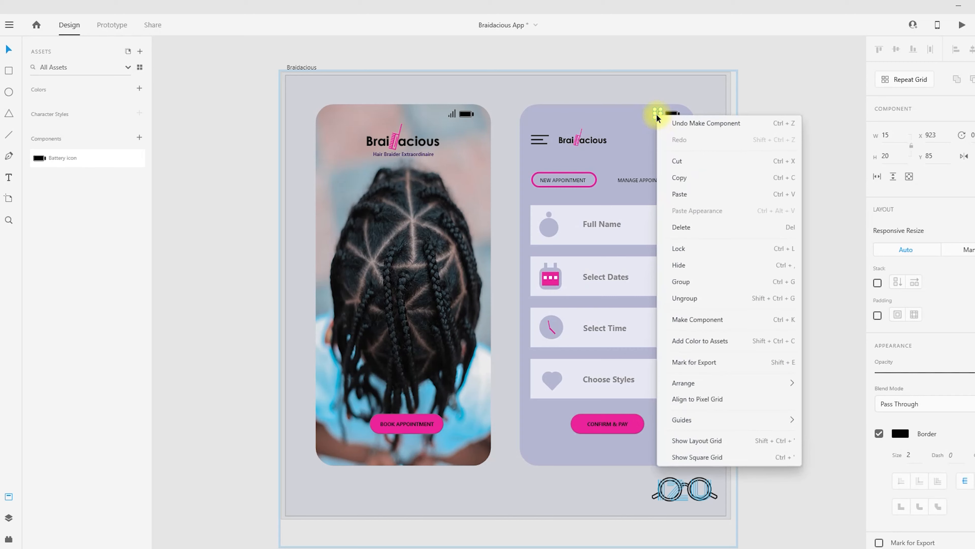
{"action": "left_click", "coordinate": [697, 320]}
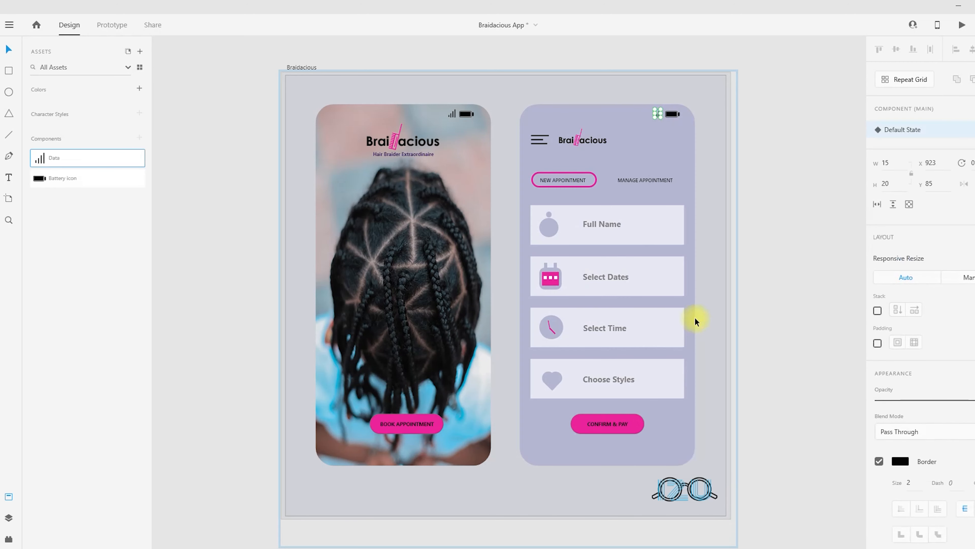
{"action": "double_click", "coordinate": [66, 160]}
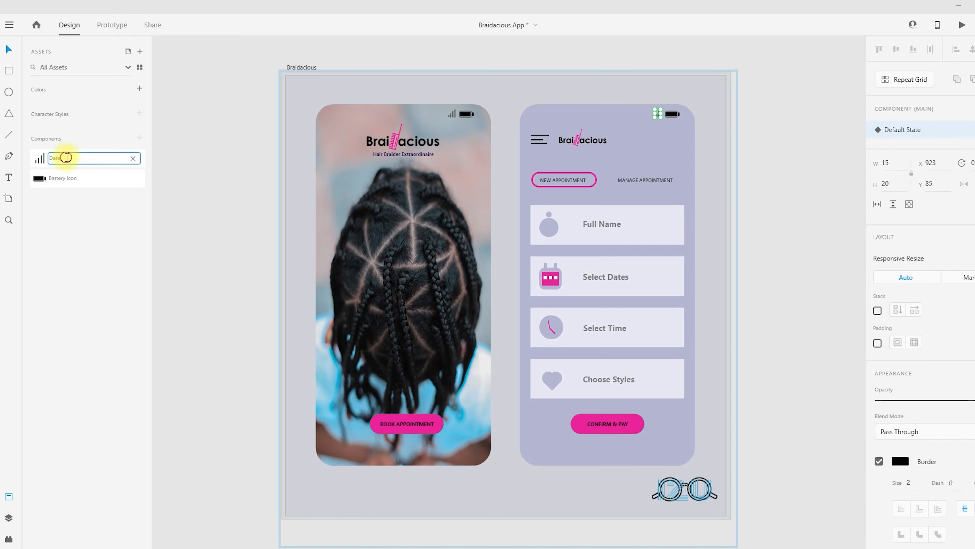
{"action": "type", "text": "icon"}
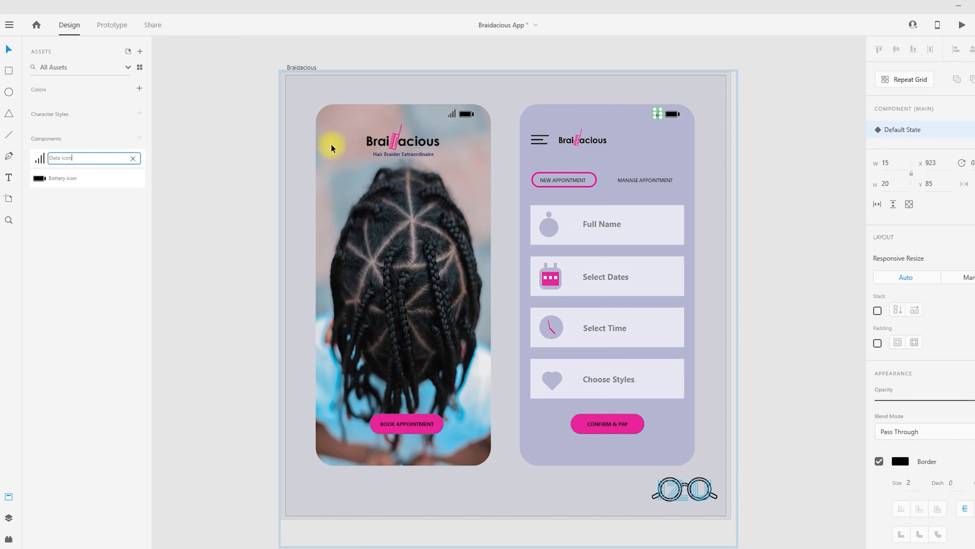
{"action": "left_click", "coordinate": [754, 172]}
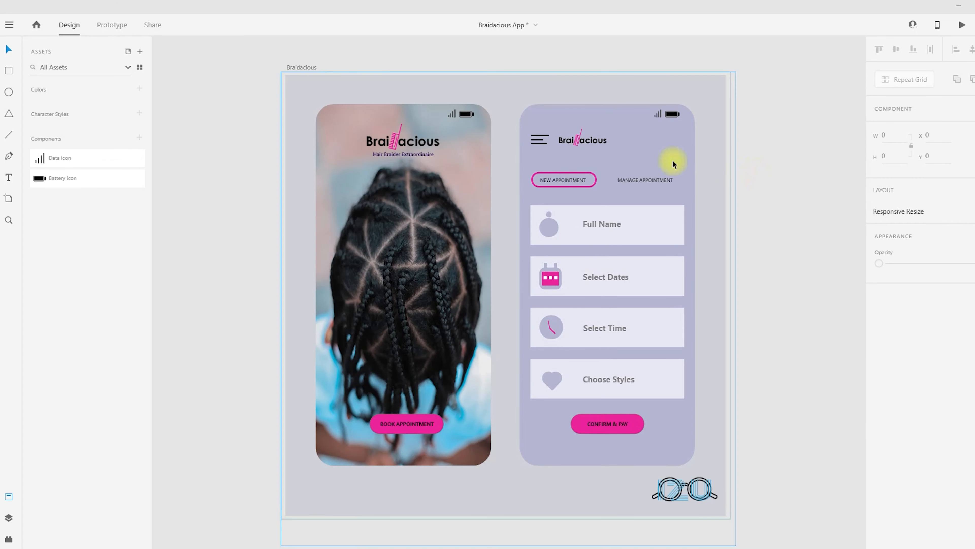
Make the three-line menu symbol beside the logo a component and name it "Menu icon".
{"action": "left_click", "coordinate": [543, 140]}
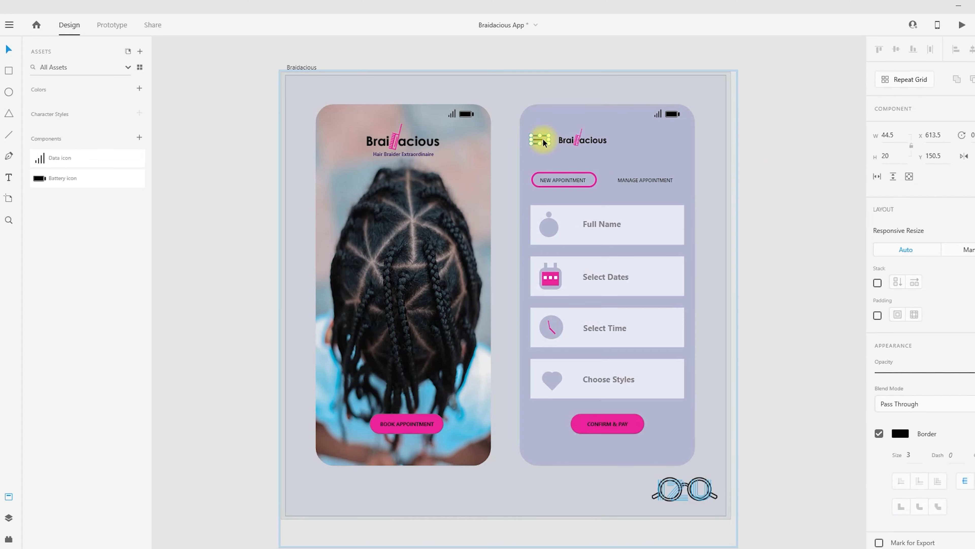
{"action": "right_click", "coordinate": [543, 139]}
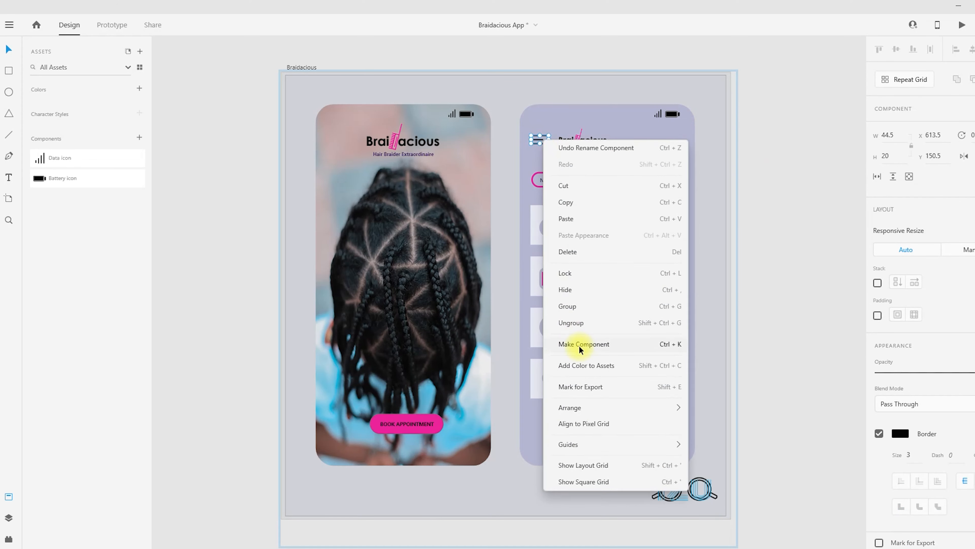
{"action": "left_click", "coordinate": [579, 345]}
{"action": "double_click", "coordinate": [79, 158]}
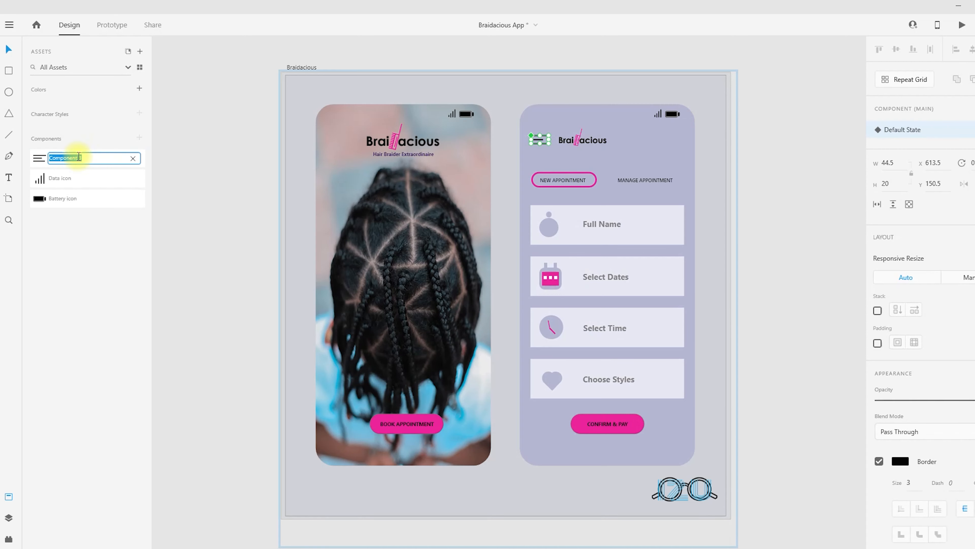
{"action": "type", "text": "Menu icon"}
{"action": "left_click", "coordinate": [170, 200]}
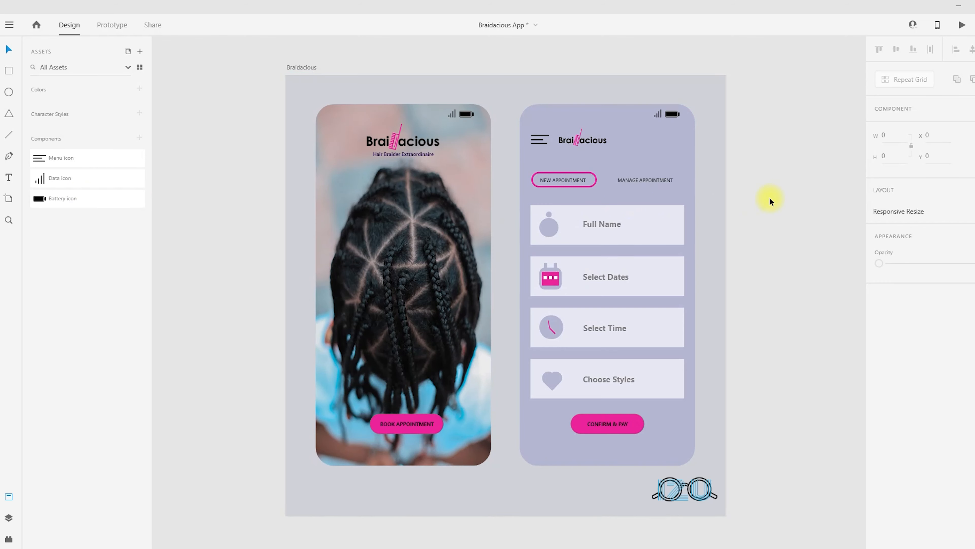
Add the lavender background fill of the appointment form screen to the document's color assets.
{"action": "left_click", "coordinate": [667, 152]}
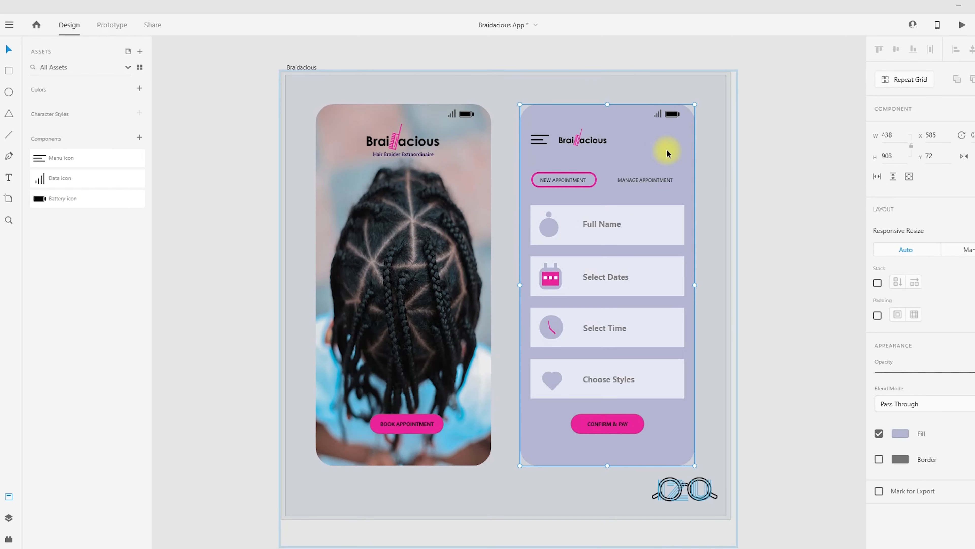
{"action": "right_click", "coordinate": [667, 153]}
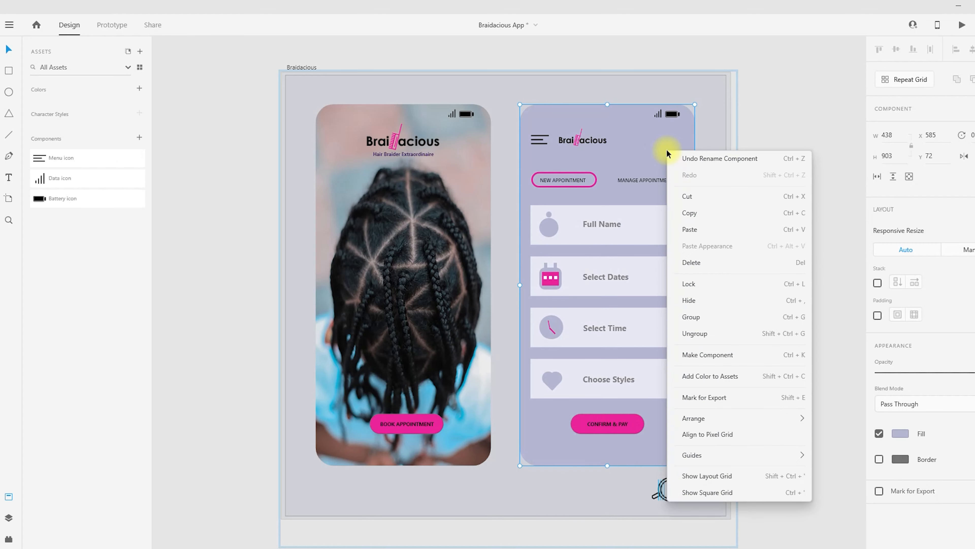
{"action": "left_click", "coordinate": [704, 375]}
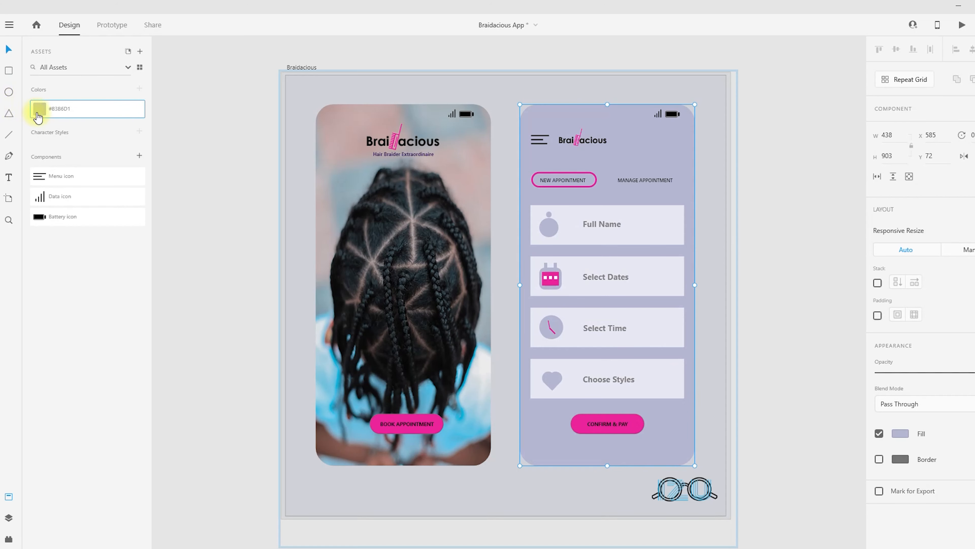
{"action": "left_click", "coordinate": [744, 162]}
Add the pink and black colors of the NEW APPOINTMENT button to the document's color assets.
{"action": "left_click", "coordinate": [584, 185]}
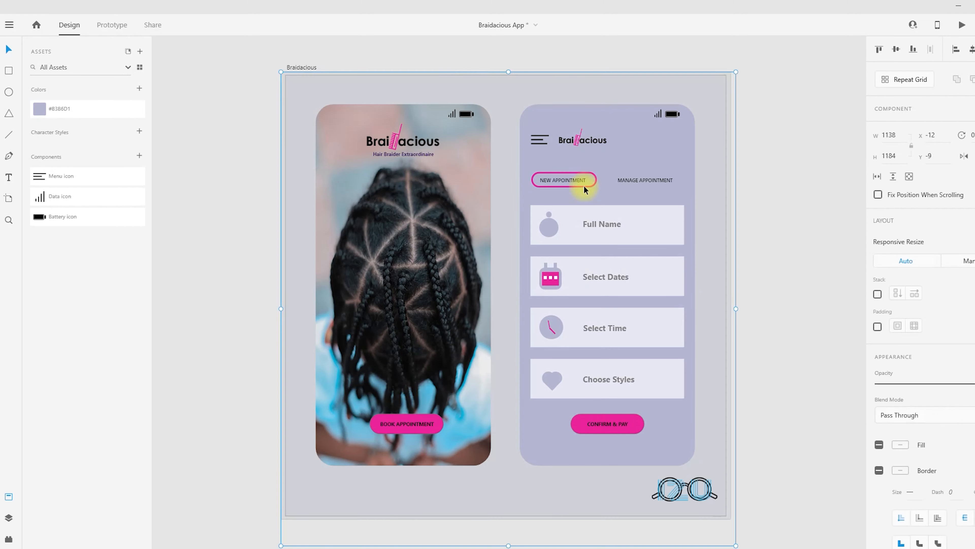
{"action": "right_click", "coordinate": [583, 185]}
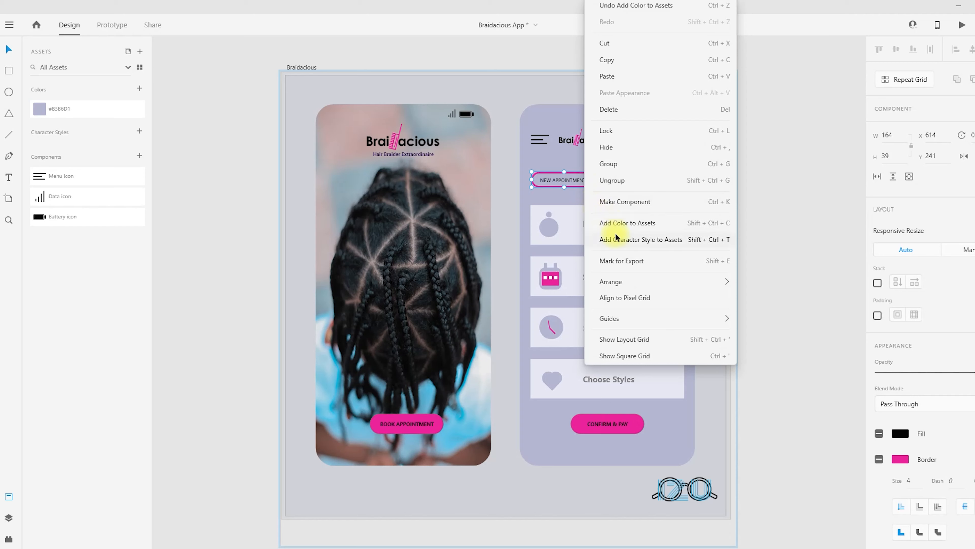
{"action": "left_click", "coordinate": [627, 222]}
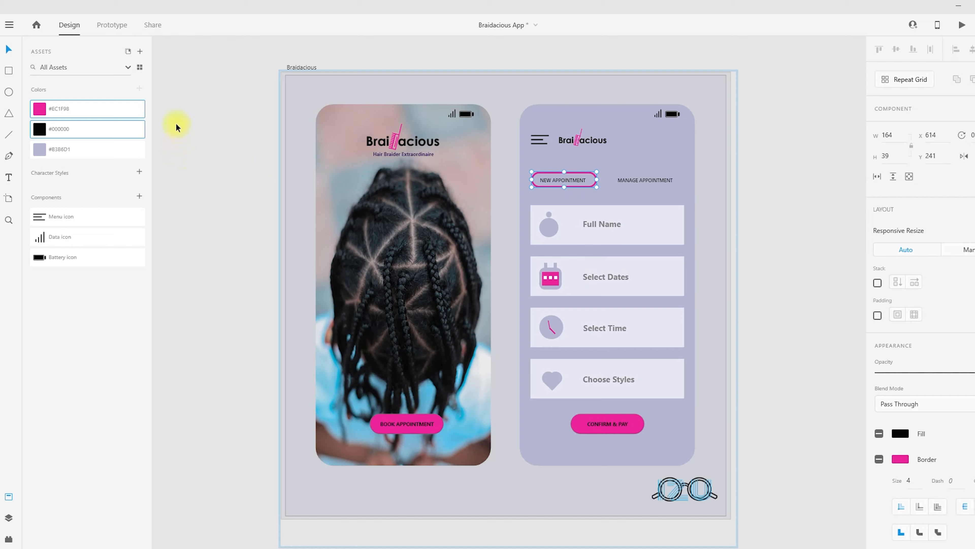
{"action": "left_click", "coordinate": [180, 114]}
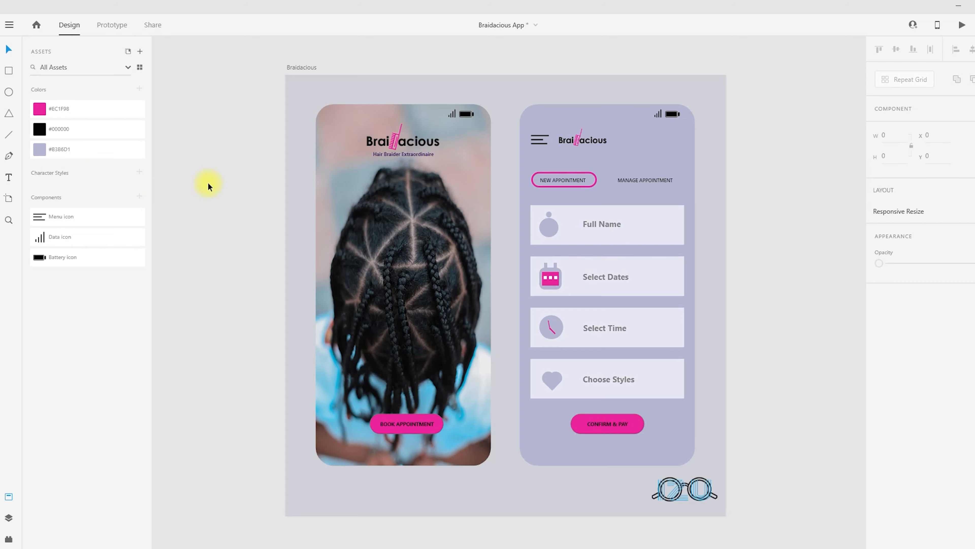
Save the text formatting of the MANAGE APPOINTMENT label as a character style in the assets.
{"action": "left_click", "coordinate": [639, 180]}
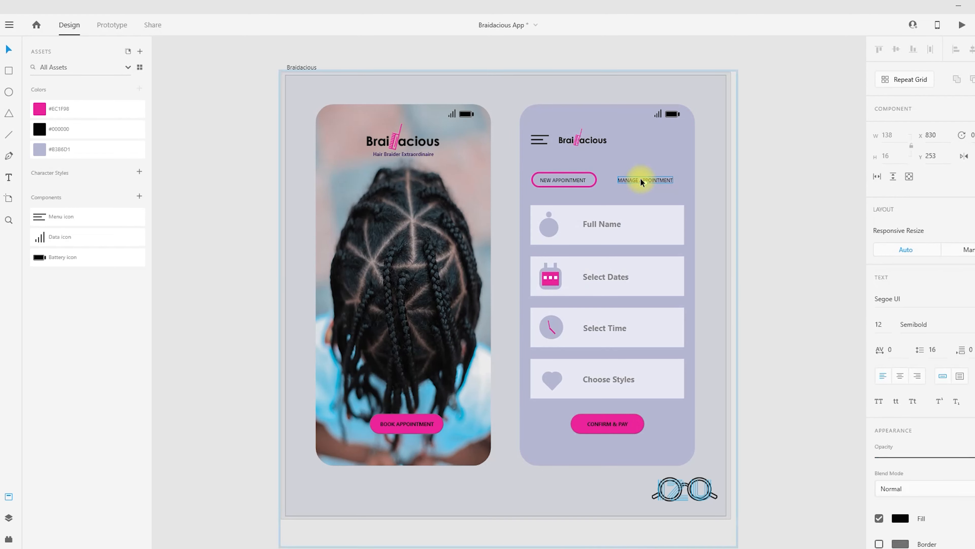
{"action": "right_click", "coordinate": [641, 179]}
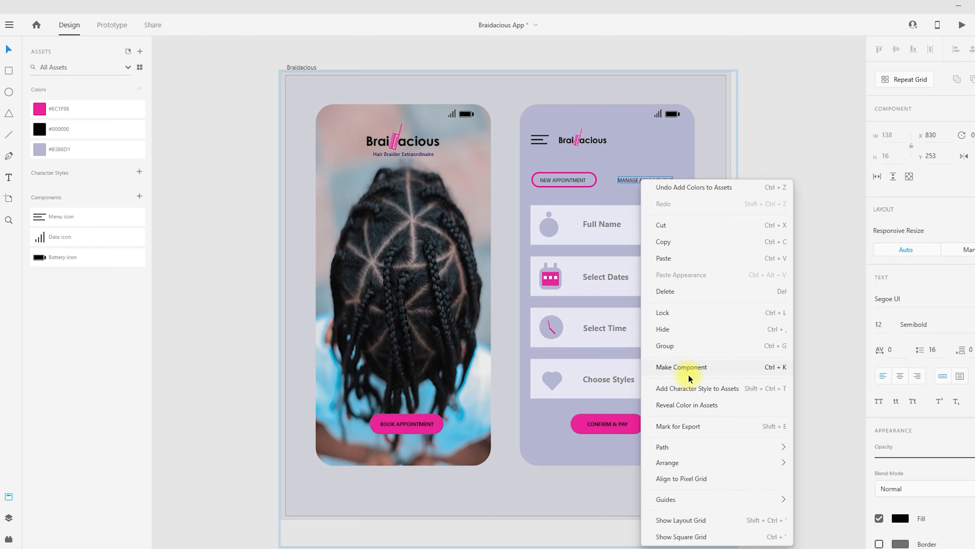
{"action": "left_click", "coordinate": [691, 389]}
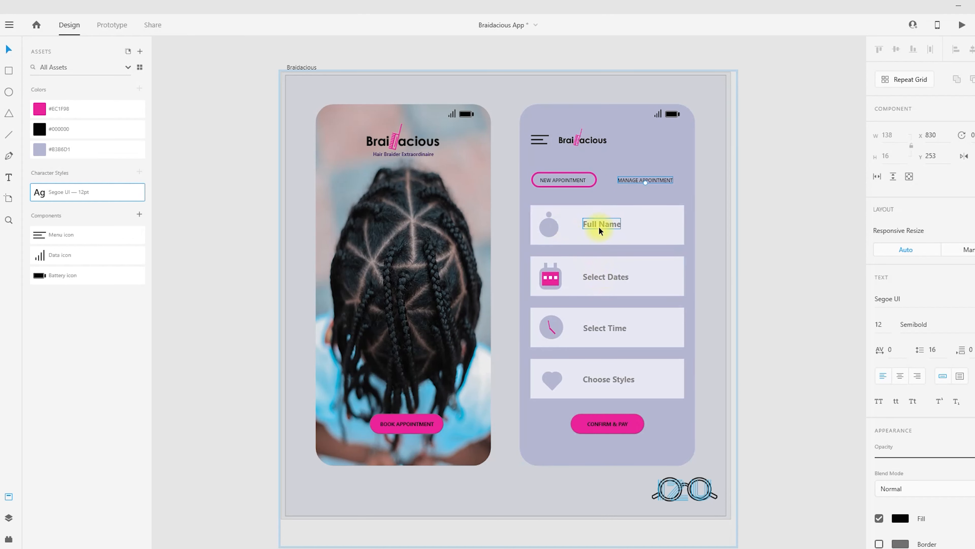
Add the character style of the BOOK APPOINTMENT button's text to the assets.
{"action": "left_click", "coordinate": [605, 424]}
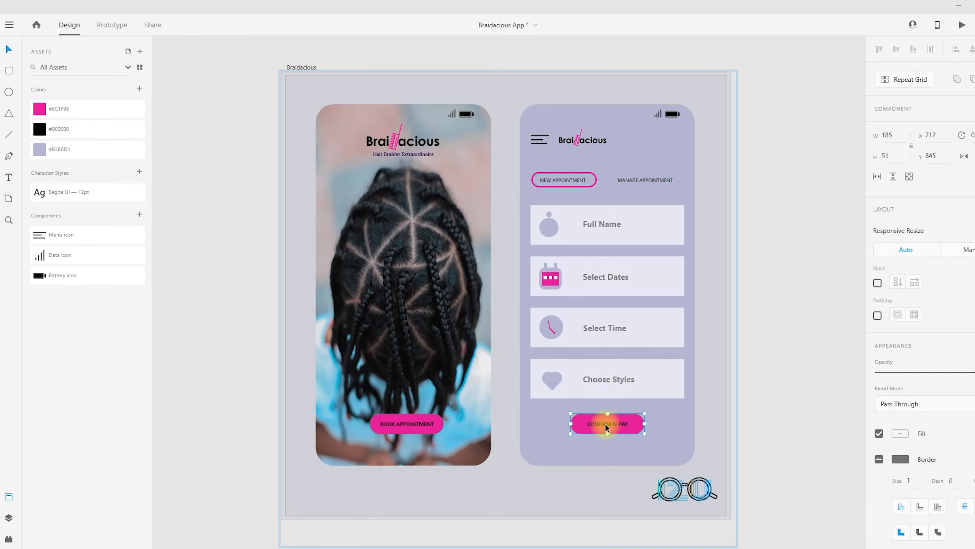
{"action": "left_click", "coordinate": [415, 423]}
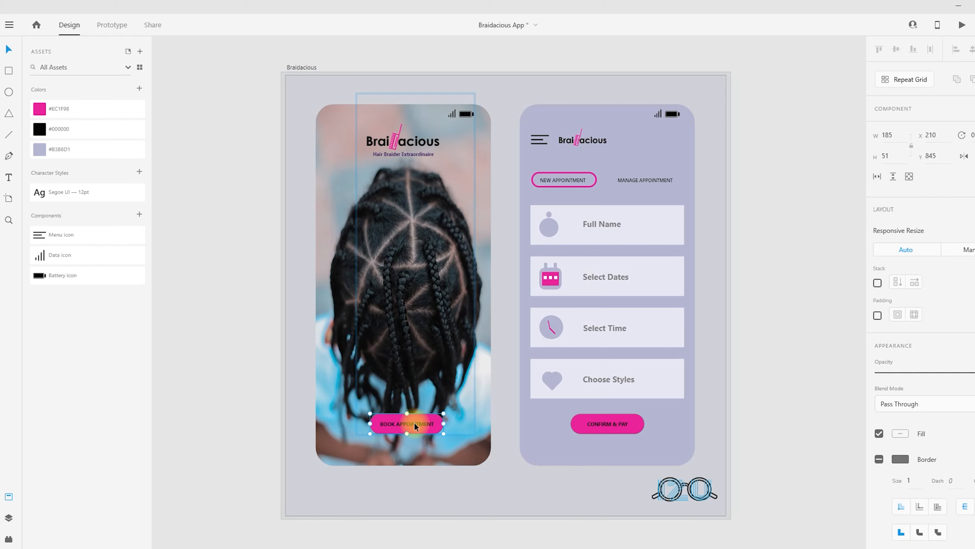
{"action": "right_click", "coordinate": [415, 422]}
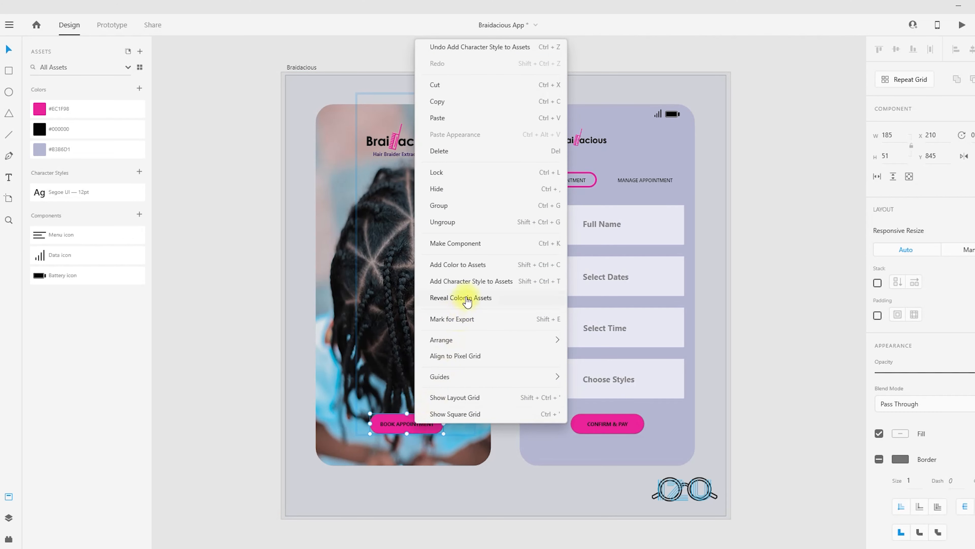
{"action": "left_click", "coordinate": [477, 282]}
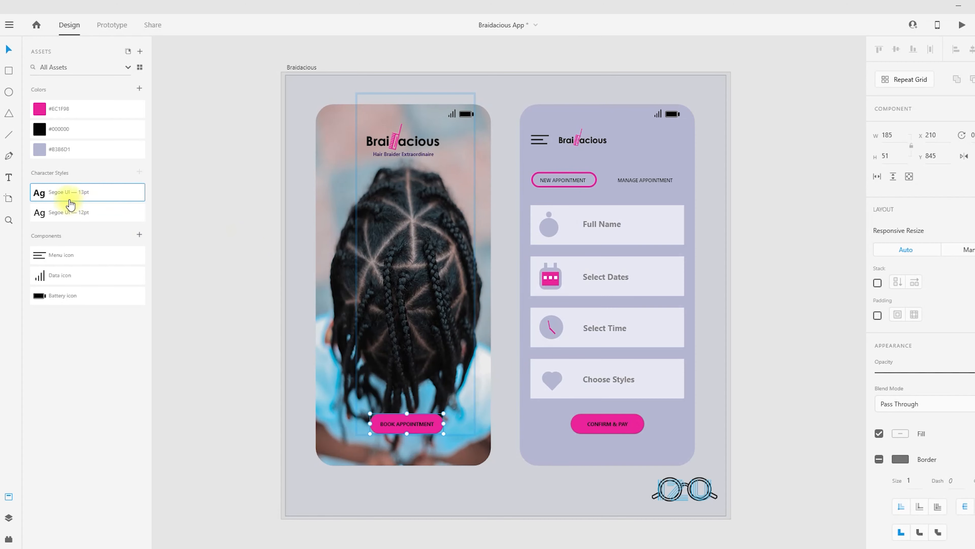
{"action": "left_click", "coordinate": [590, 143]}
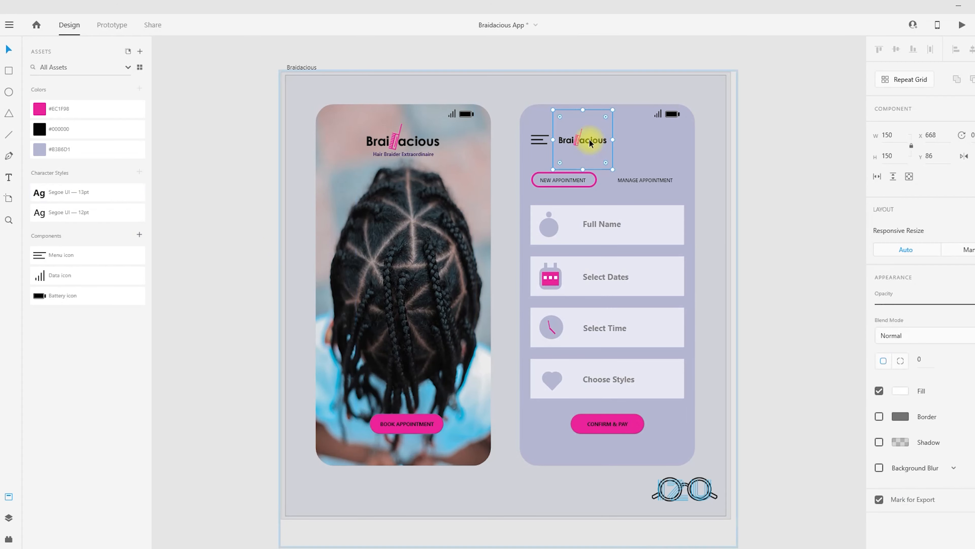
{"action": "right_click", "coordinate": [590, 143]}
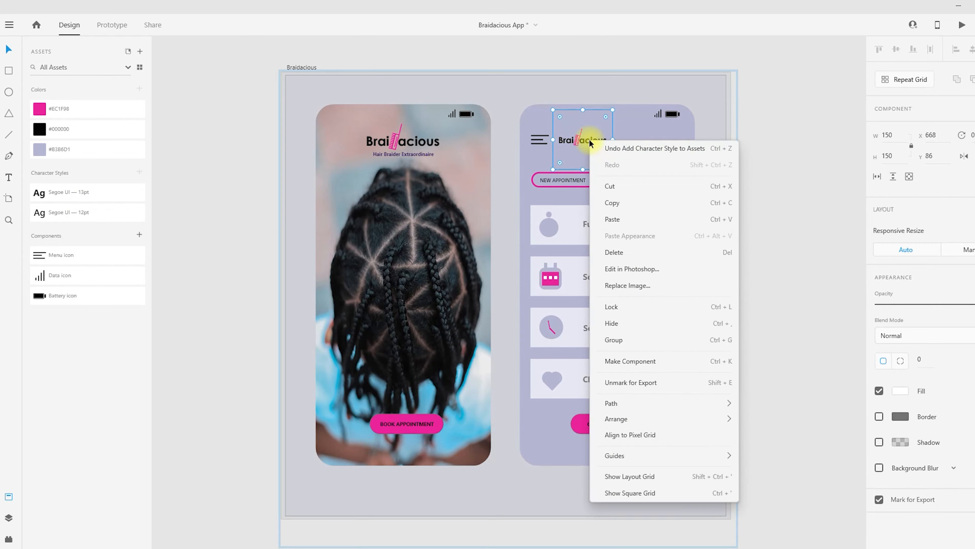
{"action": "left_click", "coordinate": [704, 135]}
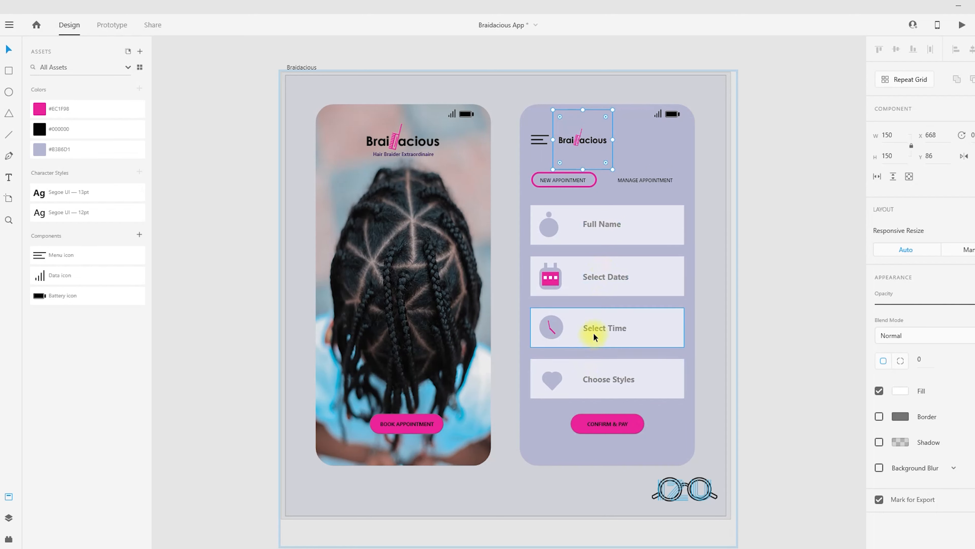
Add the character style of the Select Time label to the document assets, then clear the selection.
{"action": "left_click", "coordinate": [598, 326]}
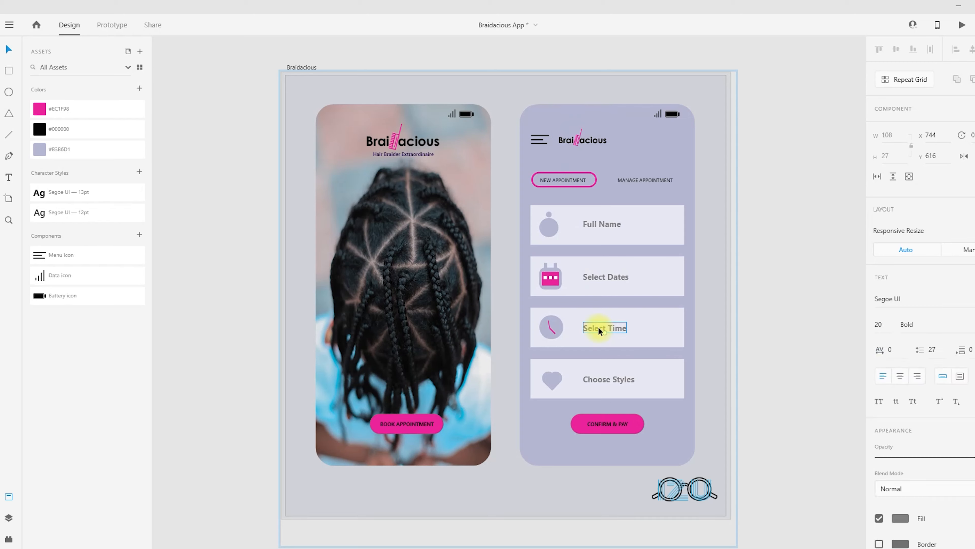
{"action": "right_click", "coordinate": [598, 327]}
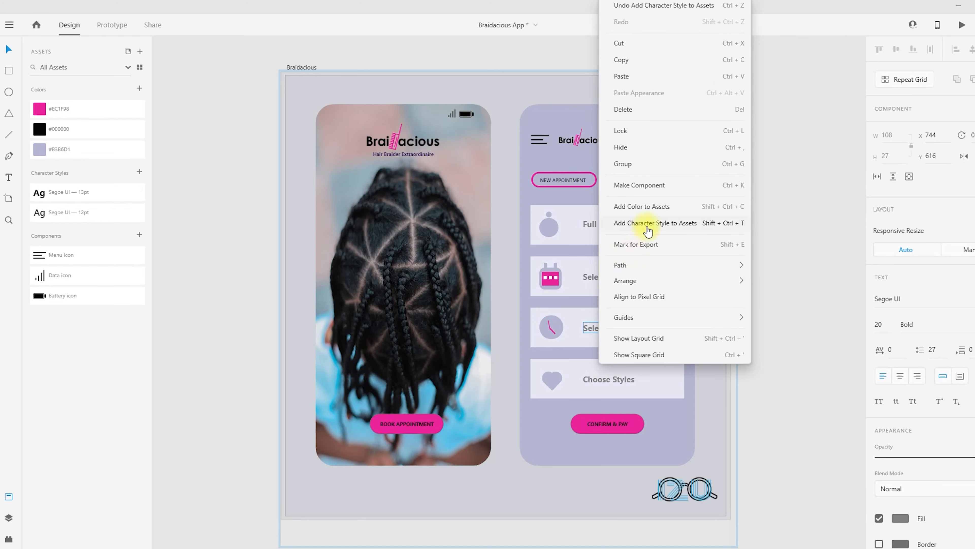
{"action": "left_click", "coordinate": [651, 227]}
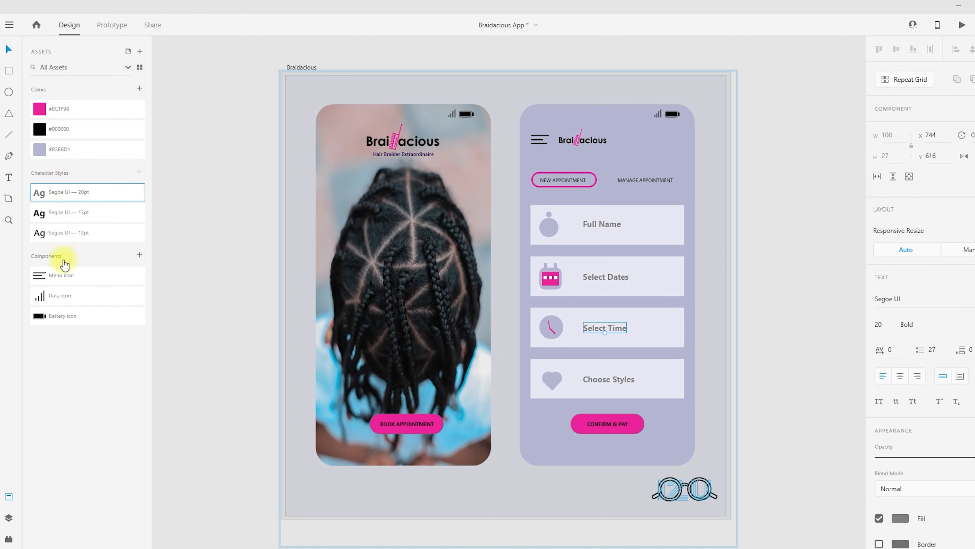
{"action": "left_click", "coordinate": [217, 203]}
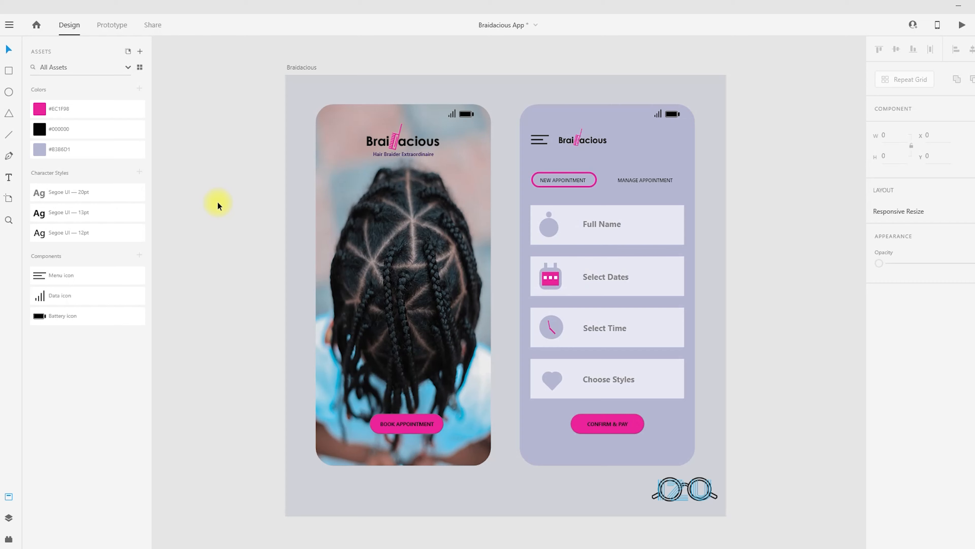
Save a copy of the document to the cloud documents under the name Braidacious App.
{"action": "left_click", "coordinate": [9, 26]}
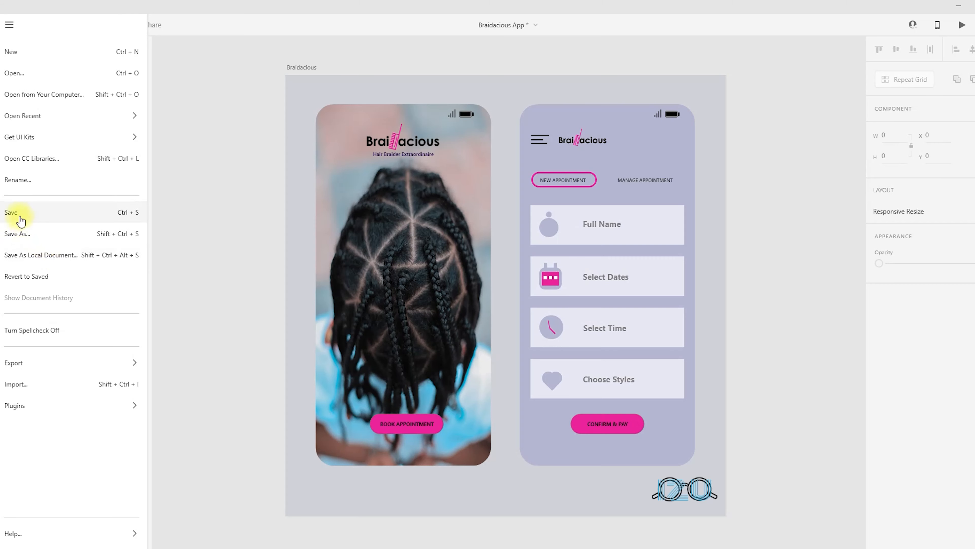
{"action": "left_click", "coordinate": [18, 234]}
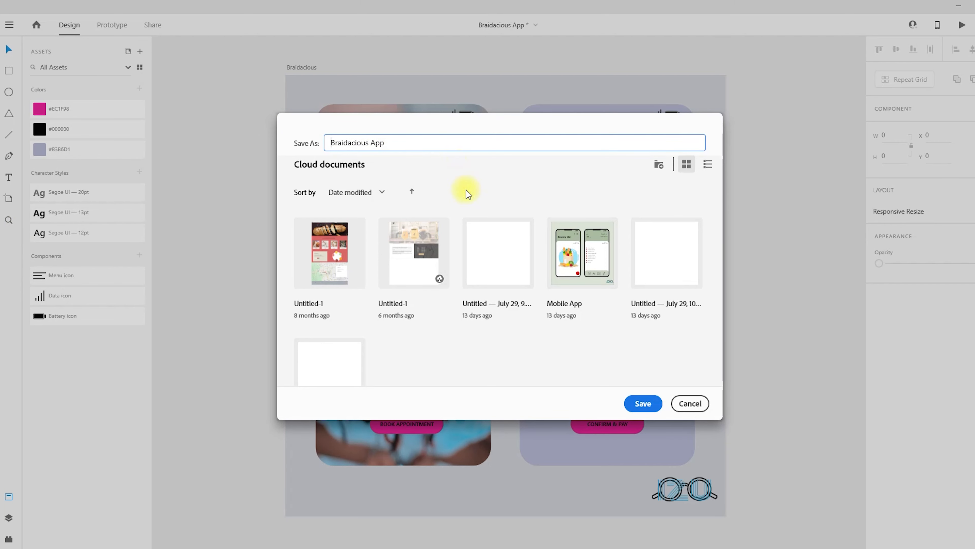
{"action": "scroll", "coordinate": [526, 307], "scroll_direction": "down", "scroll_amount": 3}
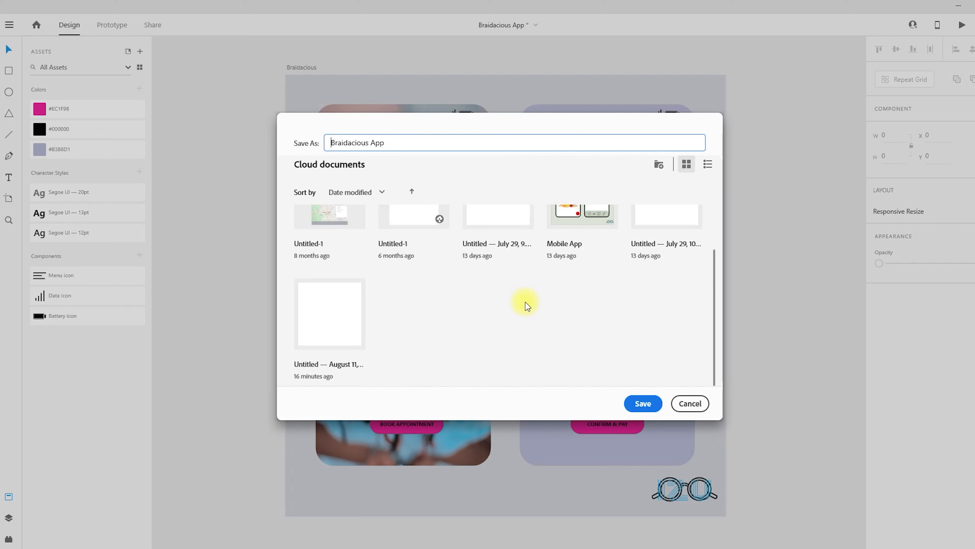
{"action": "scroll", "coordinate": [526, 307], "scroll_direction": "up", "scroll_amount": 3}
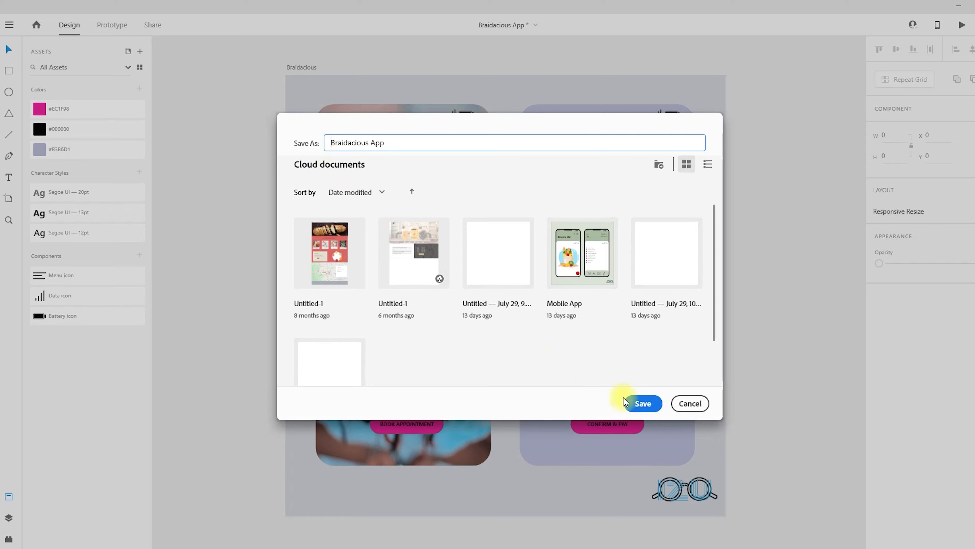
{"action": "left_click", "coordinate": [643, 403]}
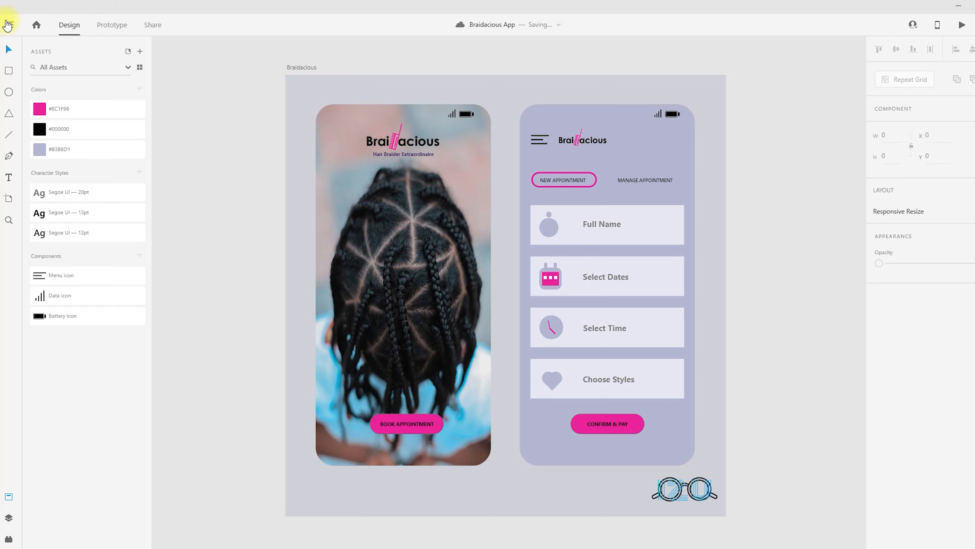
Create a new blank custom-size document and maximize its window.
{"action": "left_click", "coordinate": [7, 25]}
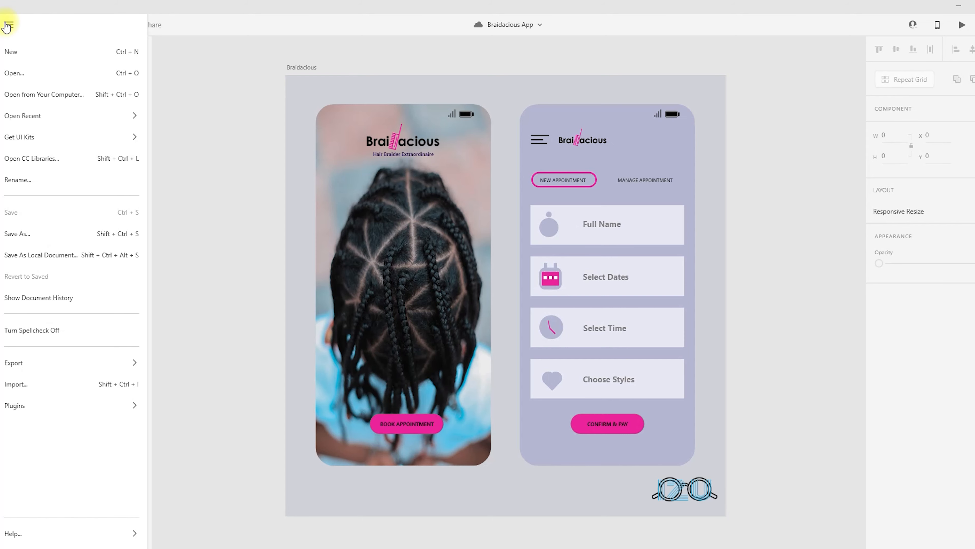
{"action": "left_click", "coordinate": [11, 50]}
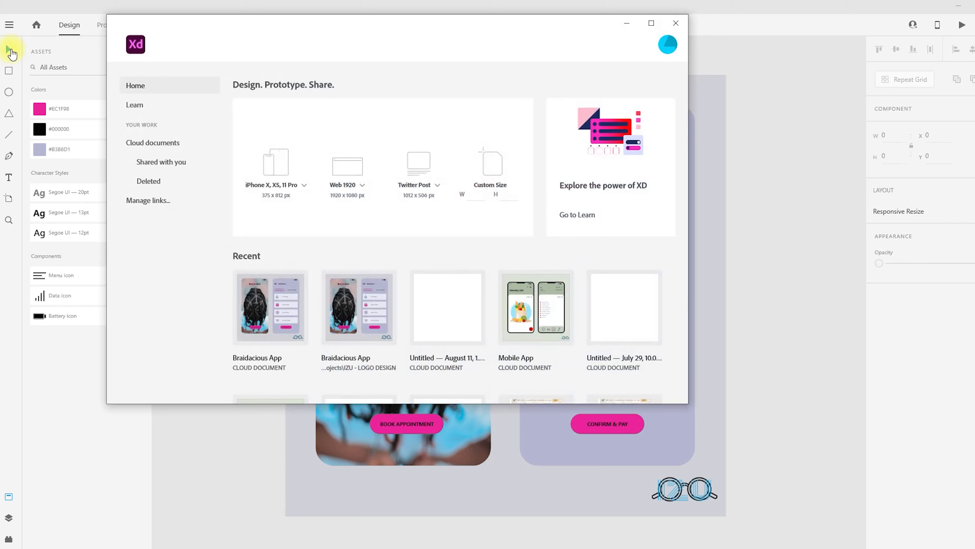
{"action": "left_click", "coordinate": [490, 175]}
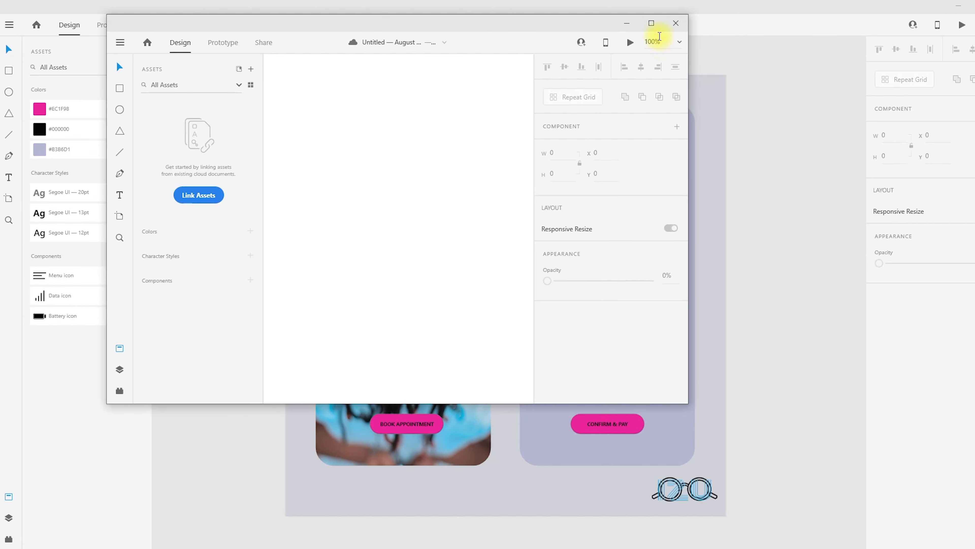
{"action": "left_click", "coordinate": [652, 24]}
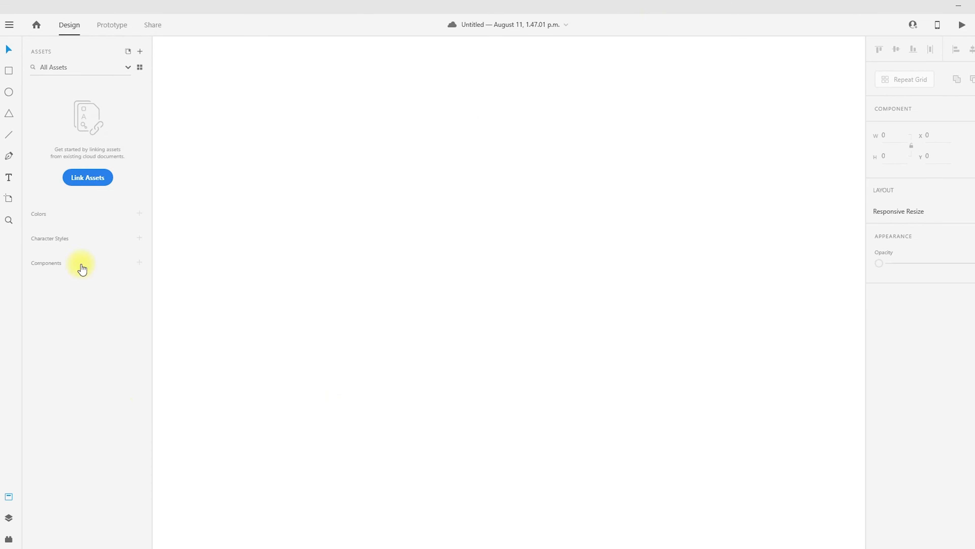
Link the assets of the Braidacious App cloud document to the new blank document.
{"action": "left_click", "coordinate": [88, 179]}
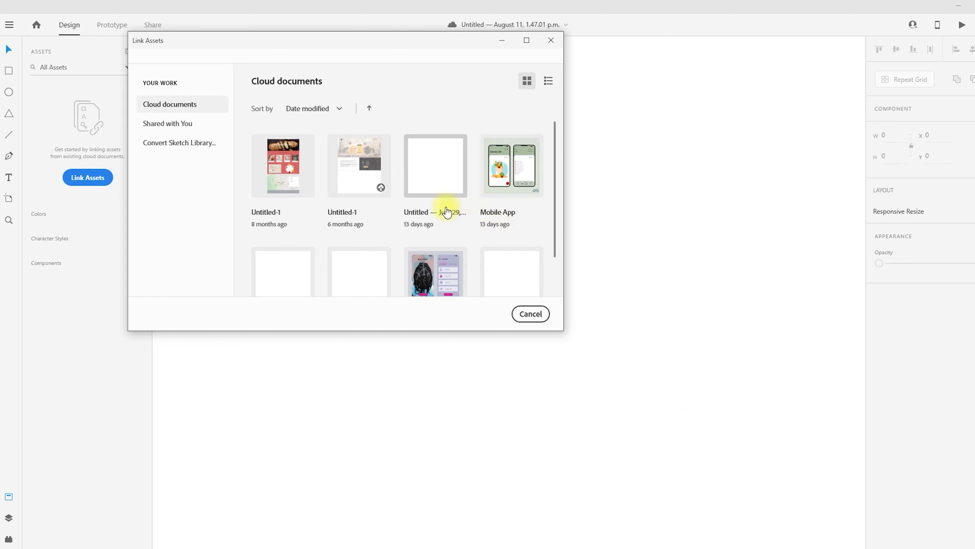
{"action": "scroll", "coordinate": [445, 207], "scroll_direction": "down", "scroll_amount": 2}
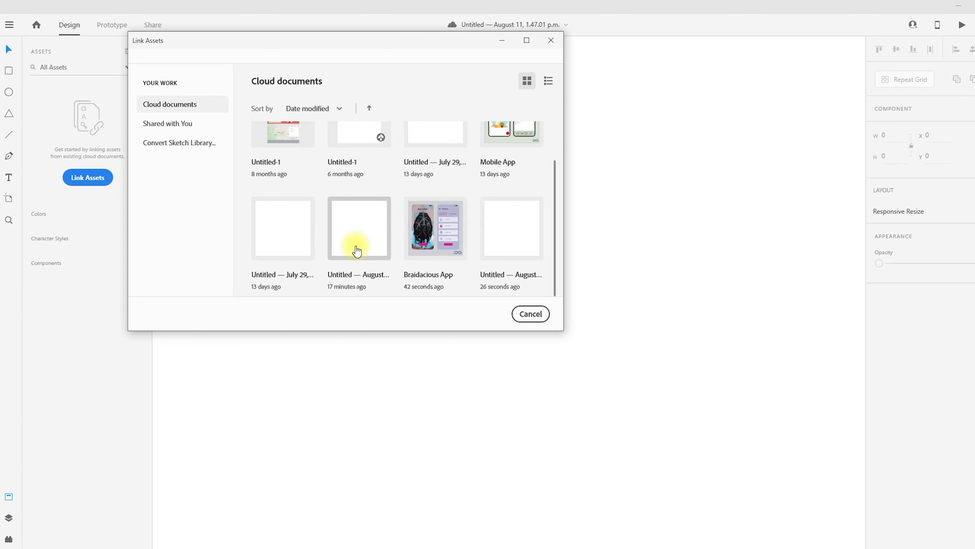
{"action": "left_click", "coordinate": [436, 239]}
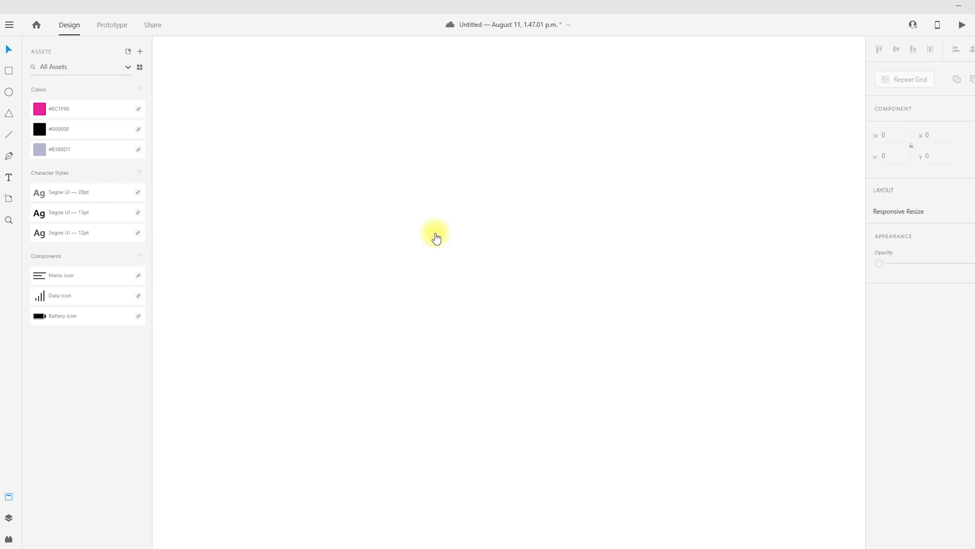